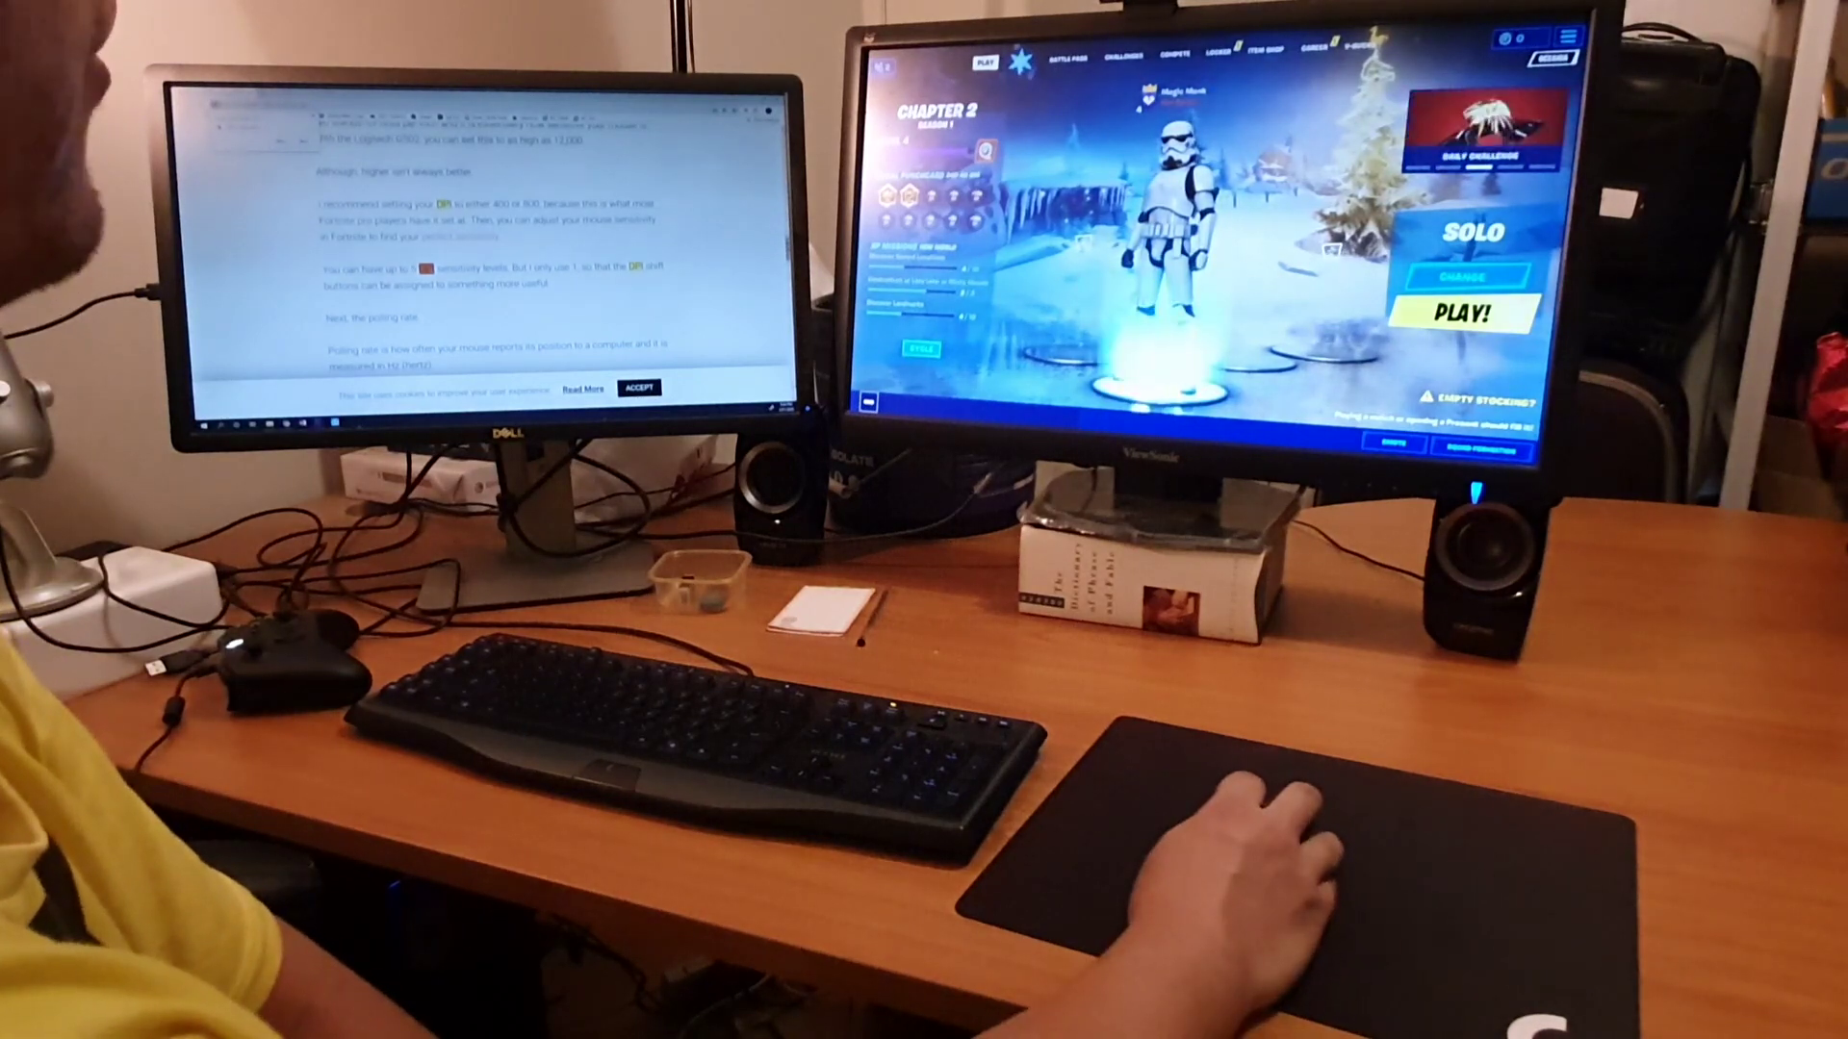
left_click(1173, 339)
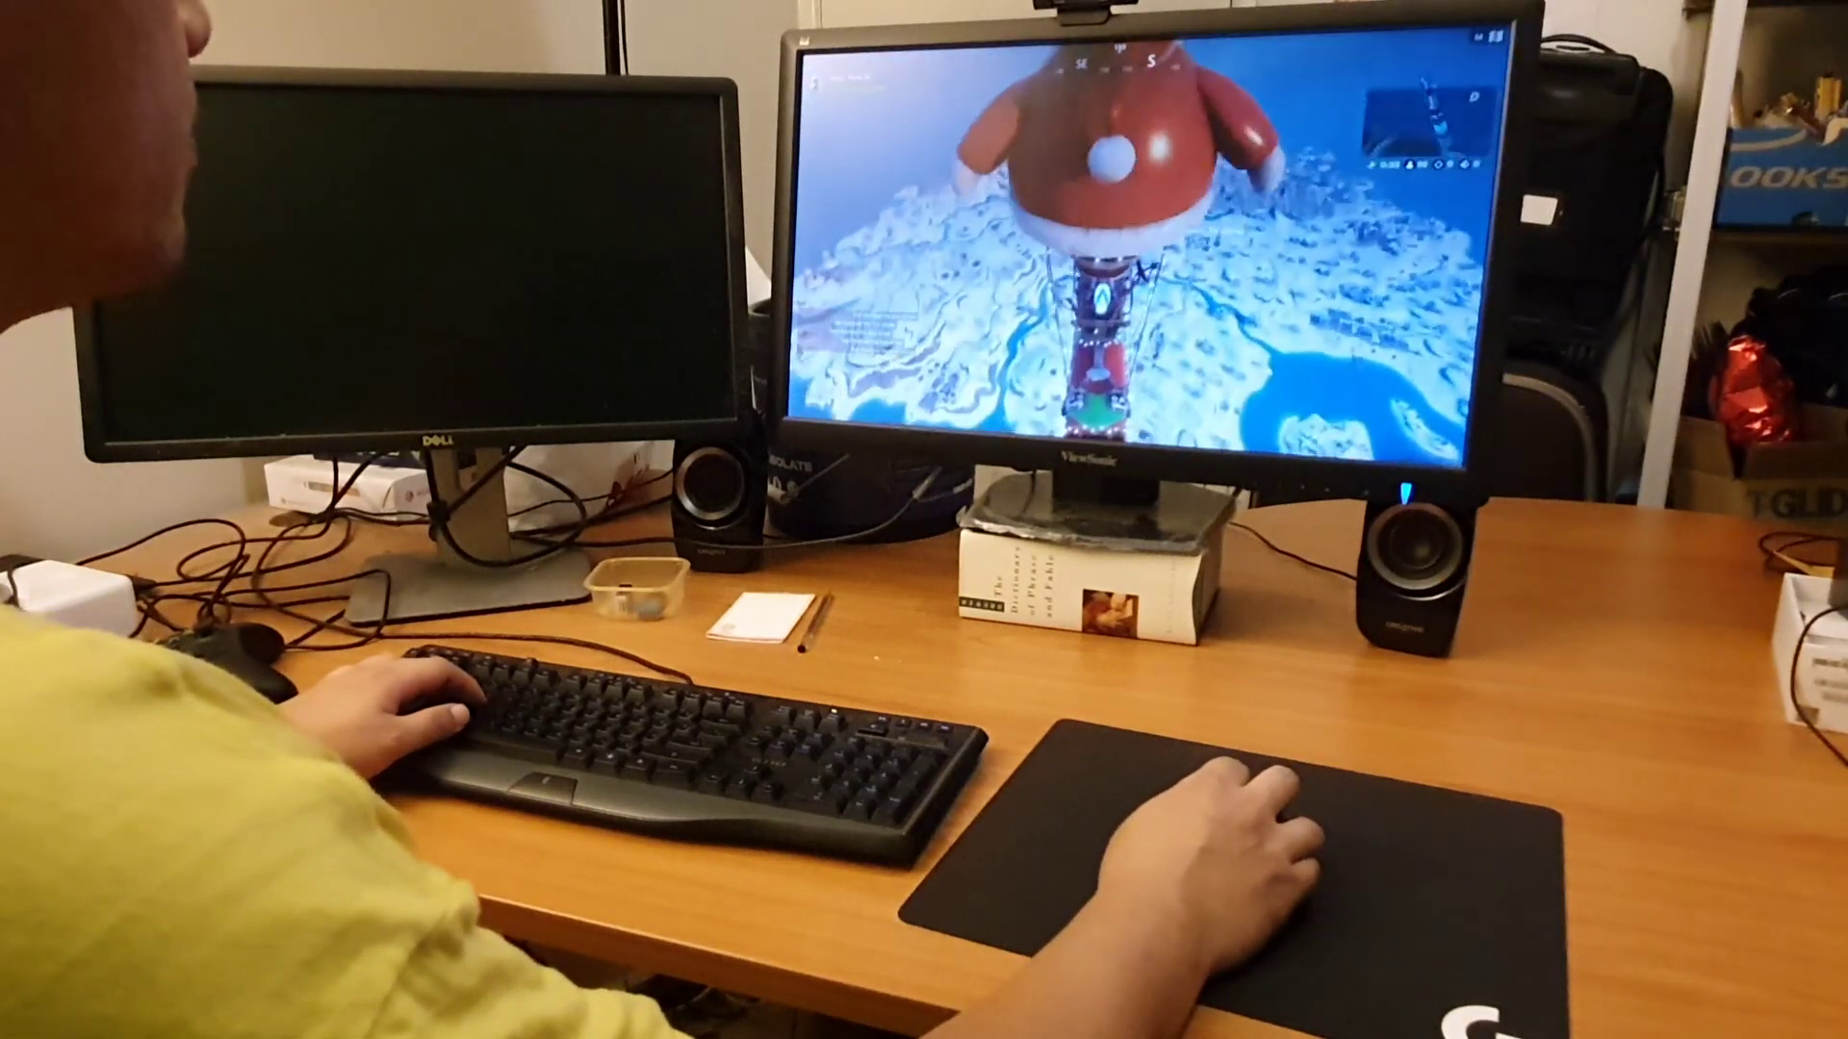
key("space")
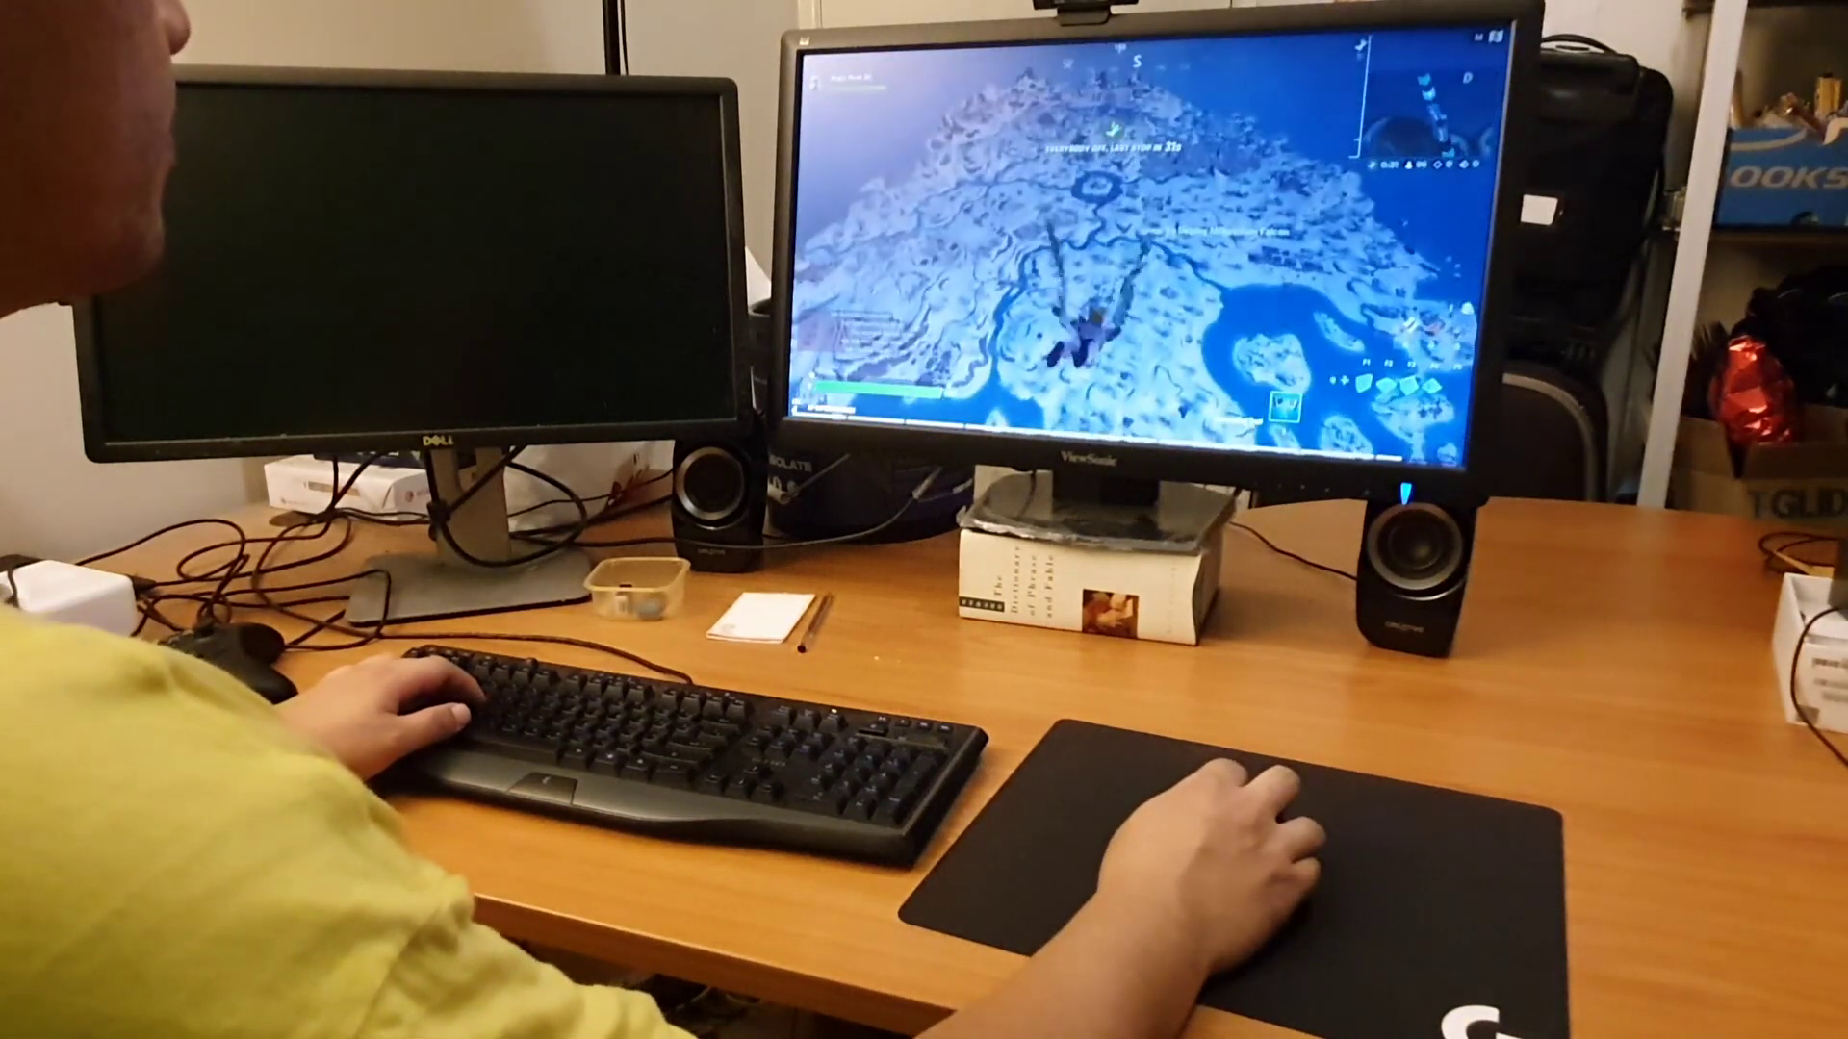